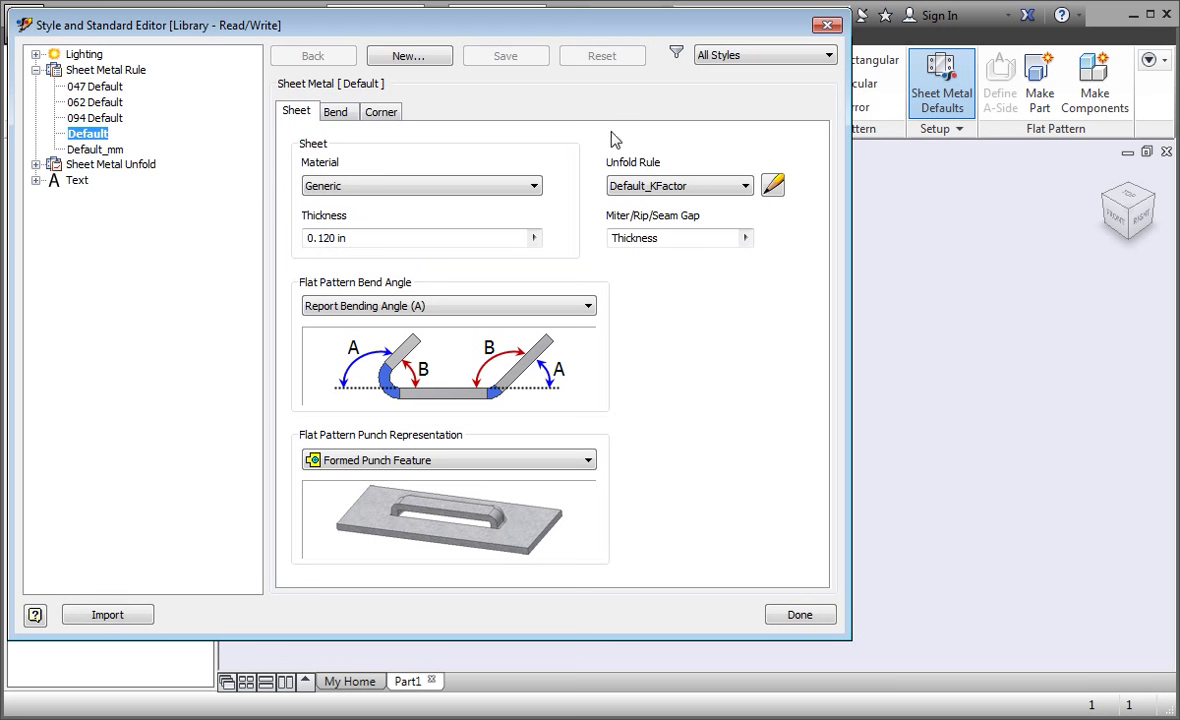
Review the Default_KFactor unfold rule used by the Default sheet metal rule and its unfold method options, choosing Linear.
{"action": "left_click", "coordinate": [766, 186]}
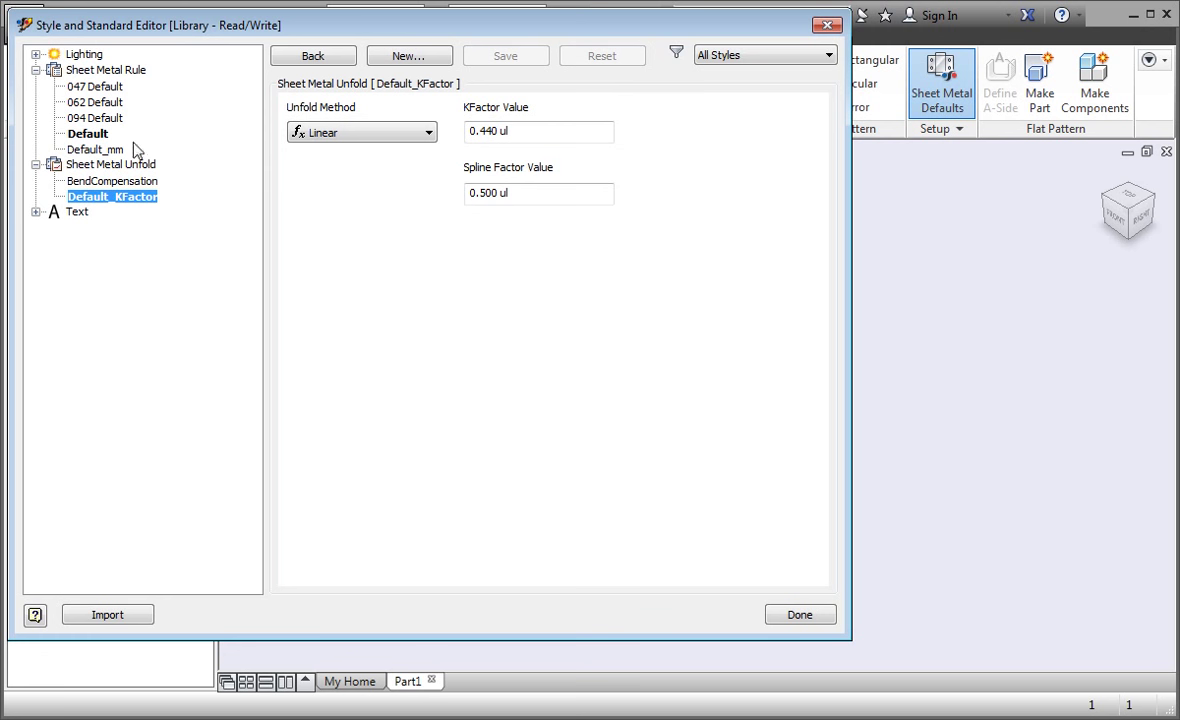
{"action": "left_click", "coordinate": [97, 135]}
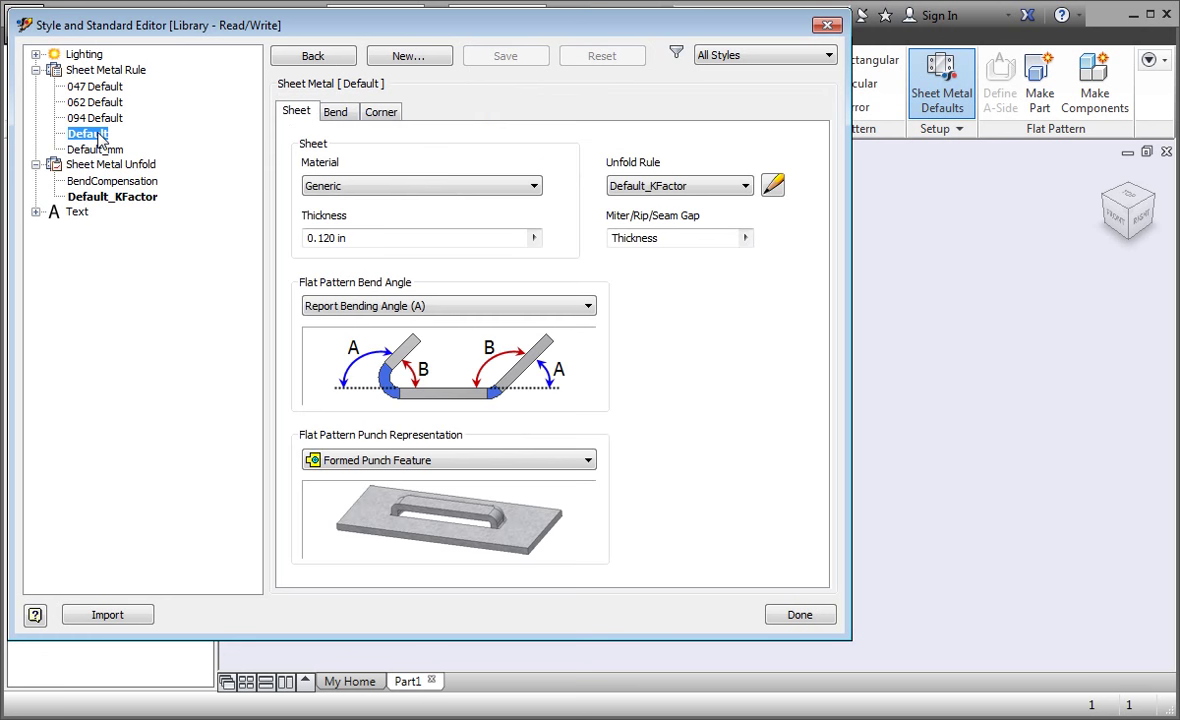
{"action": "left_click", "coordinate": [145, 200]}
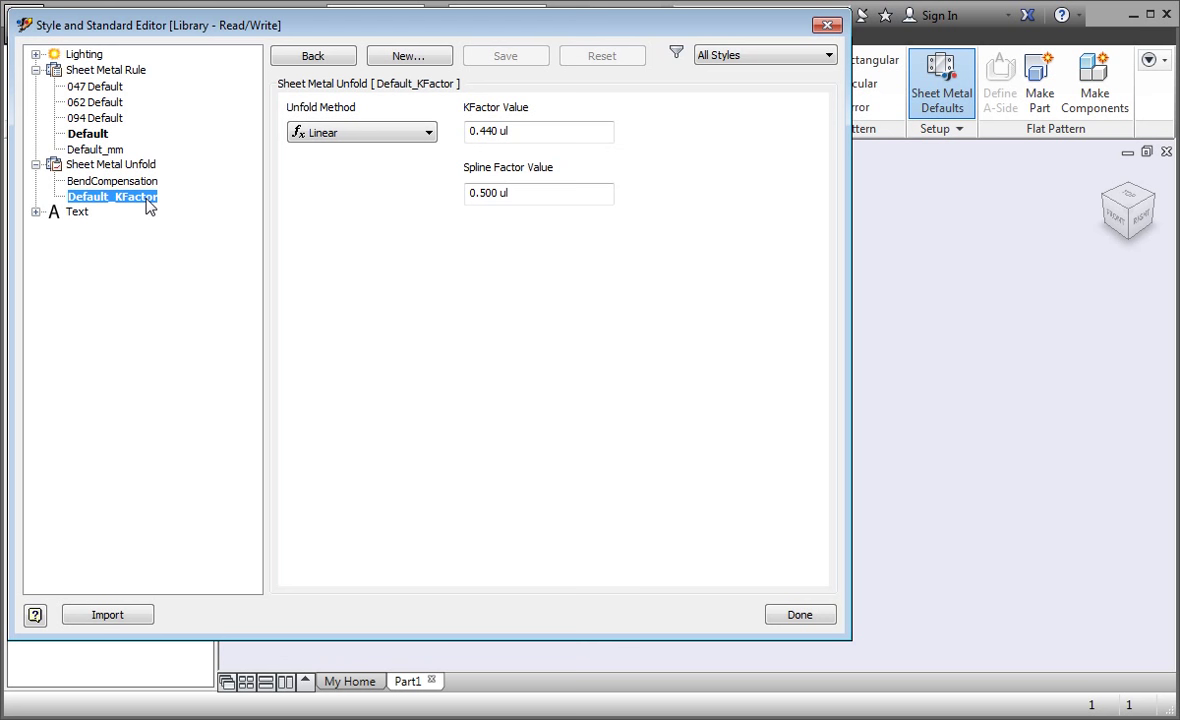
{"action": "left_click", "coordinate": [429, 135]}
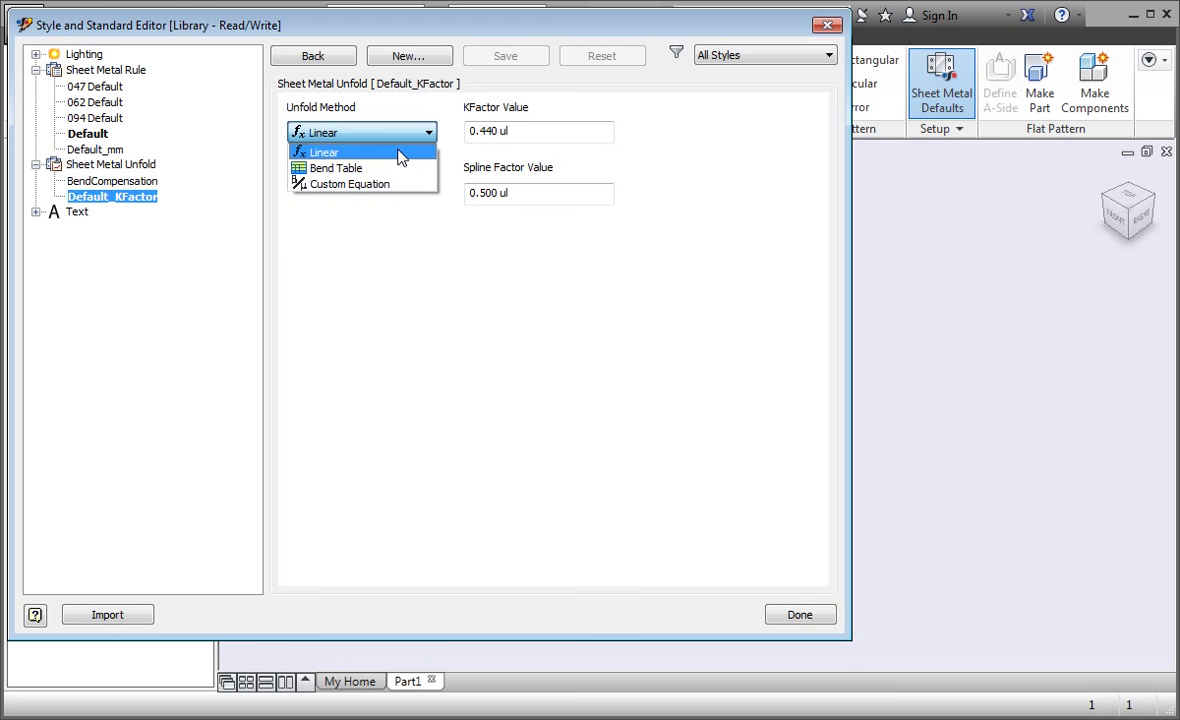
{"action": "left_click", "coordinate": [401, 157]}
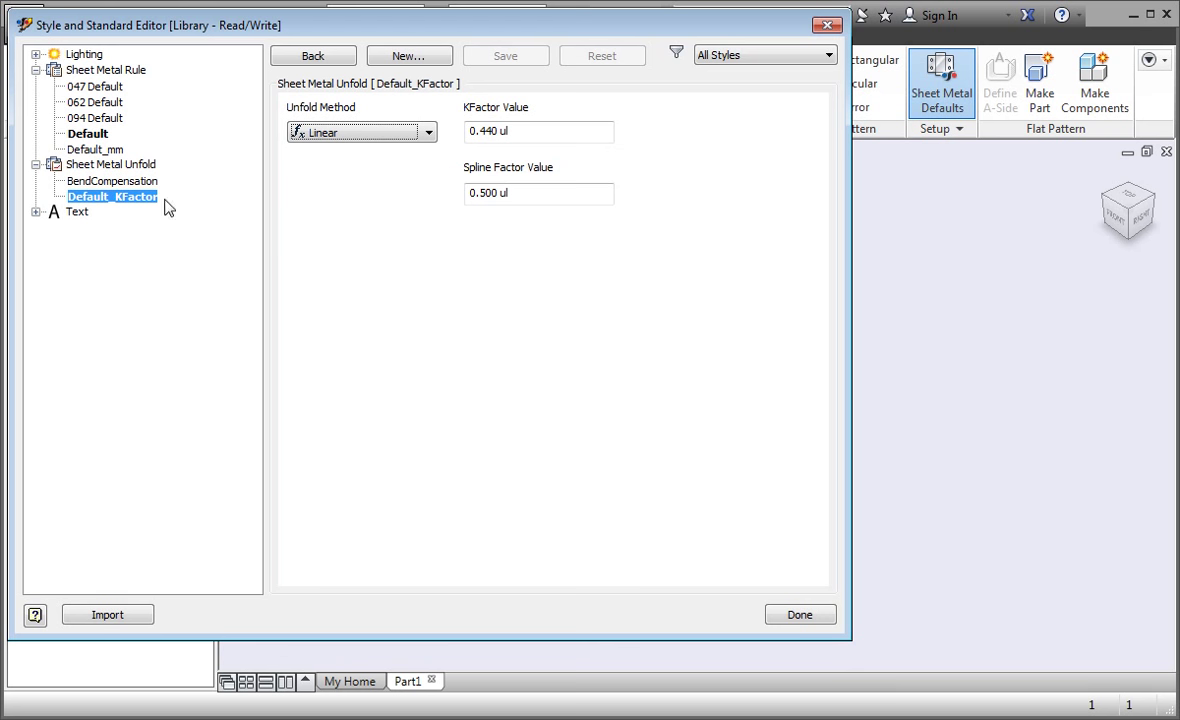
Create a new sheet metal unfold style named T062R062A90 based on Default_KFactor.
{"action": "left_click", "coordinate": [393, 62]}
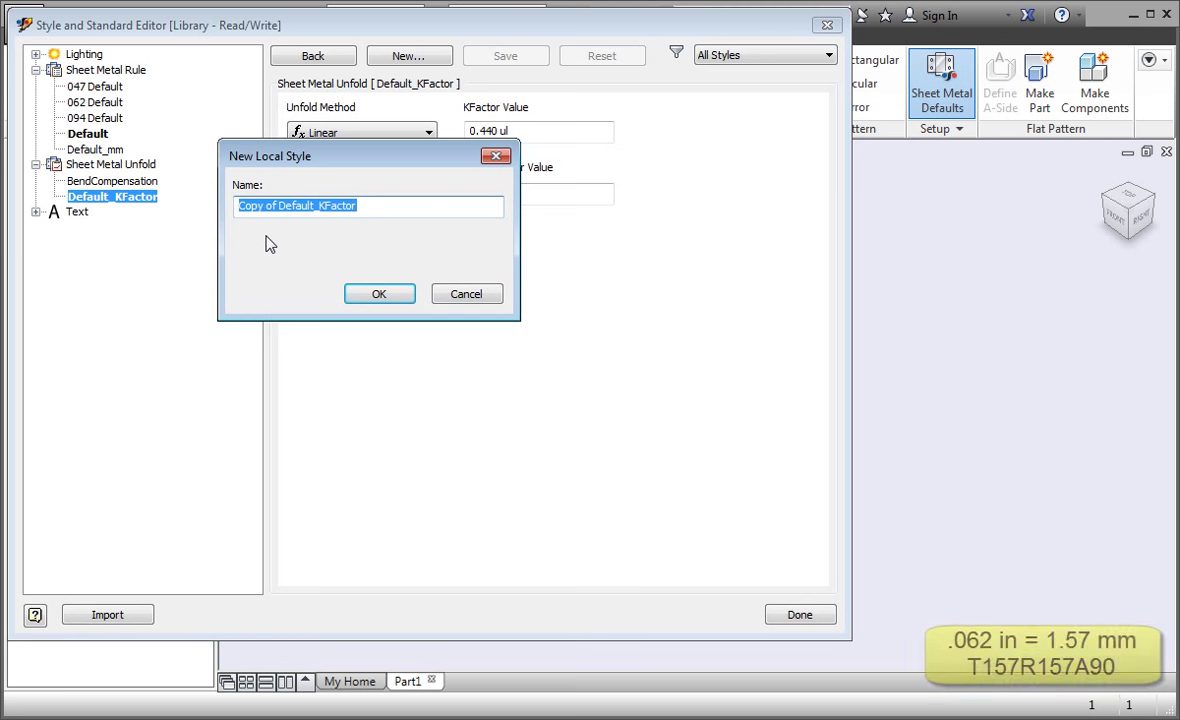
{"action": "type", "text": "T"}
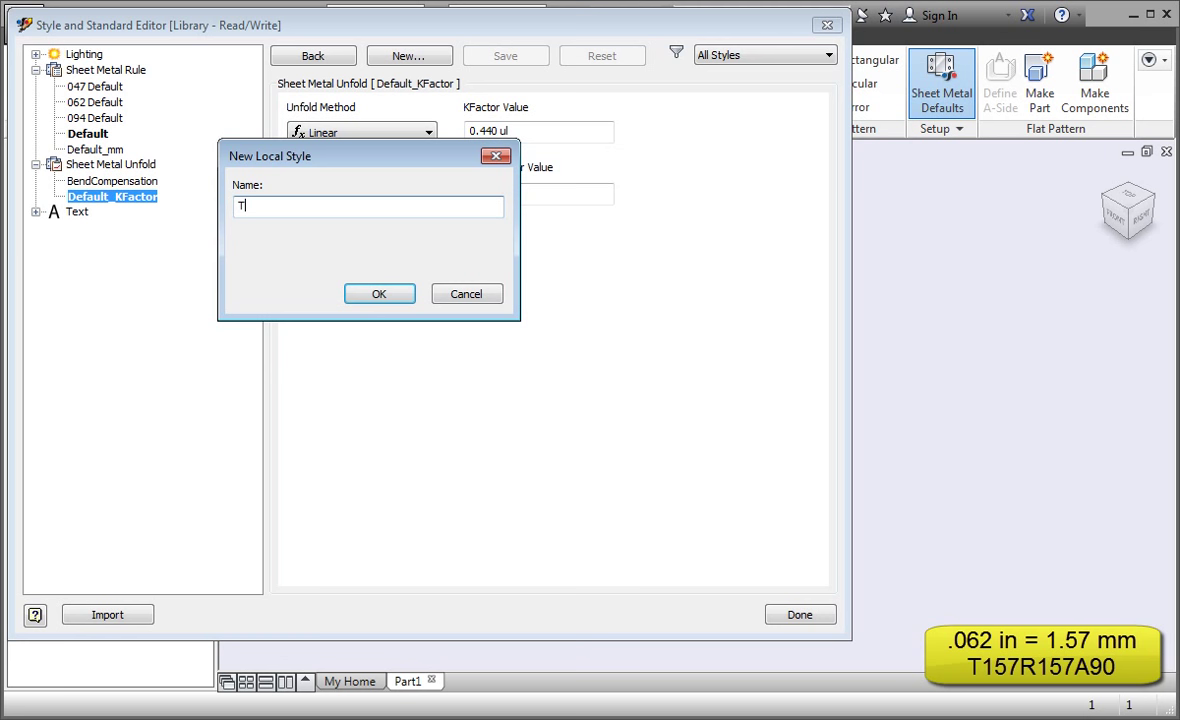
{"action": "type", "text": "062R062A90"}
{"action": "left_click", "coordinate": [380, 294]}
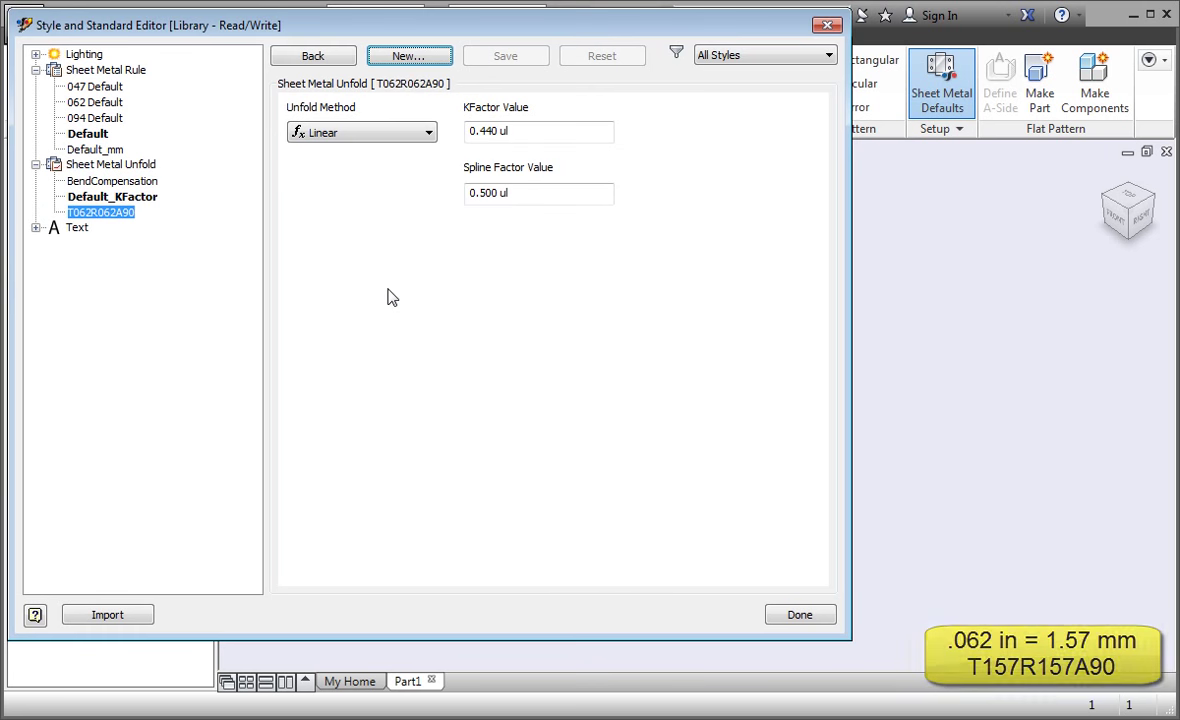
Set the K-factor of the T062R062A90 unfold style to 0.4 and save the style.
{"action": "left_click", "coordinate": [496, 131]}
{"action": "key", "text": "BackSpace"}
{"action": "key", "text": "BackSpace"}
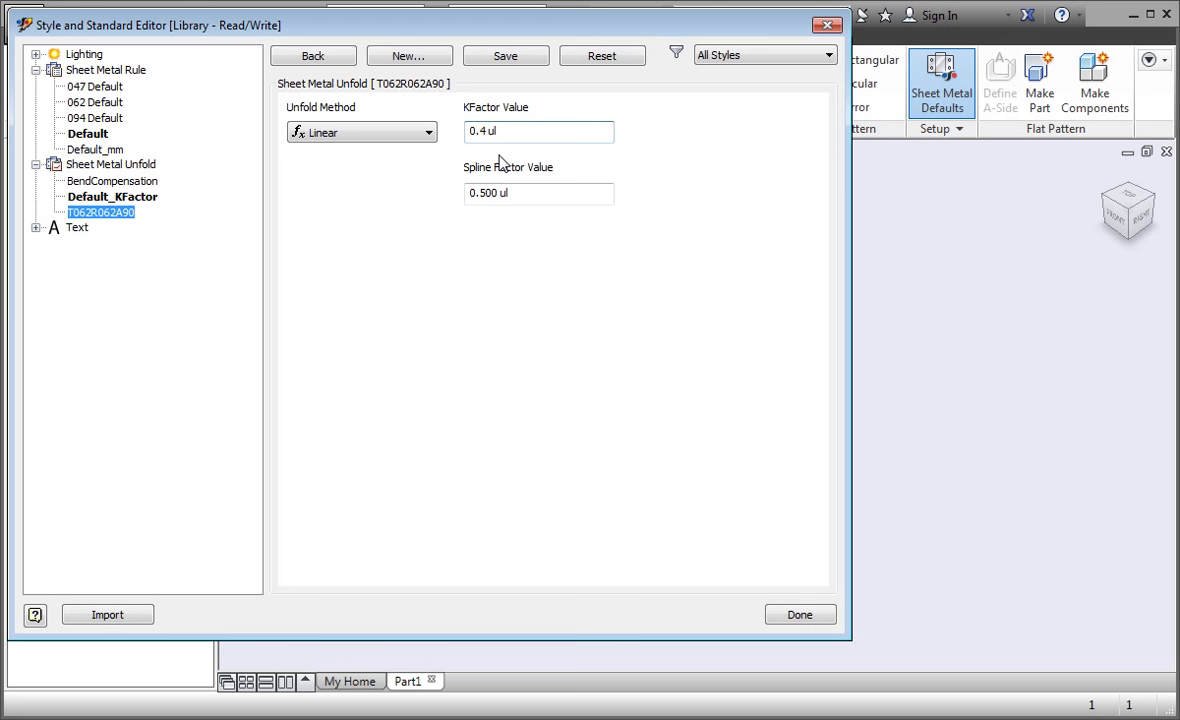
{"action": "left_click", "coordinate": [505, 56]}
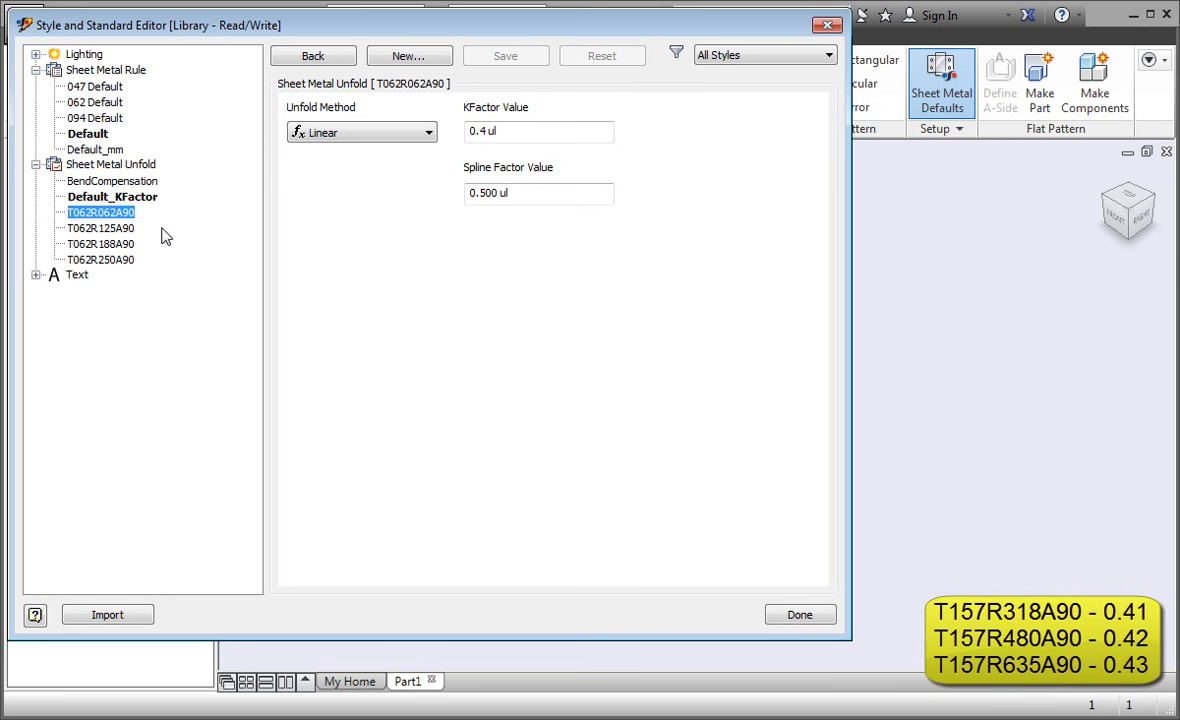
Check the K-factor values of the unfold styles T062R125A90, T062R188A90 and T062R250A90.
{"action": "left_click", "coordinate": [116, 231]}
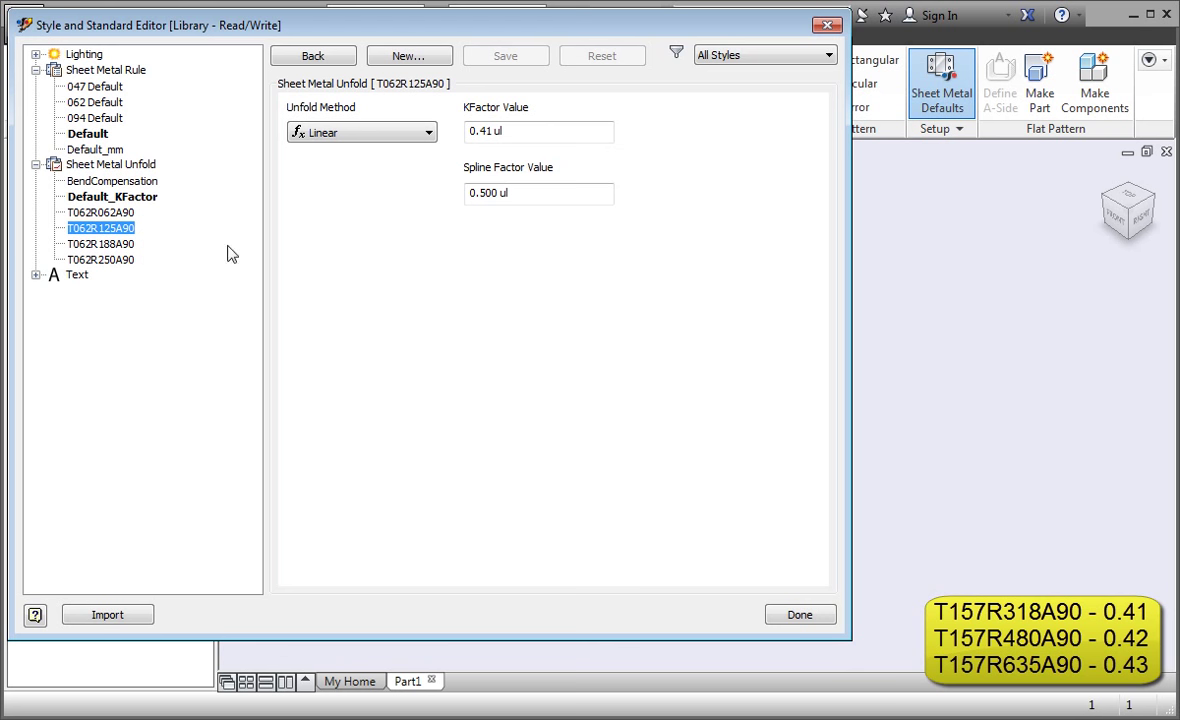
{"action": "left_click", "coordinate": [114, 244]}
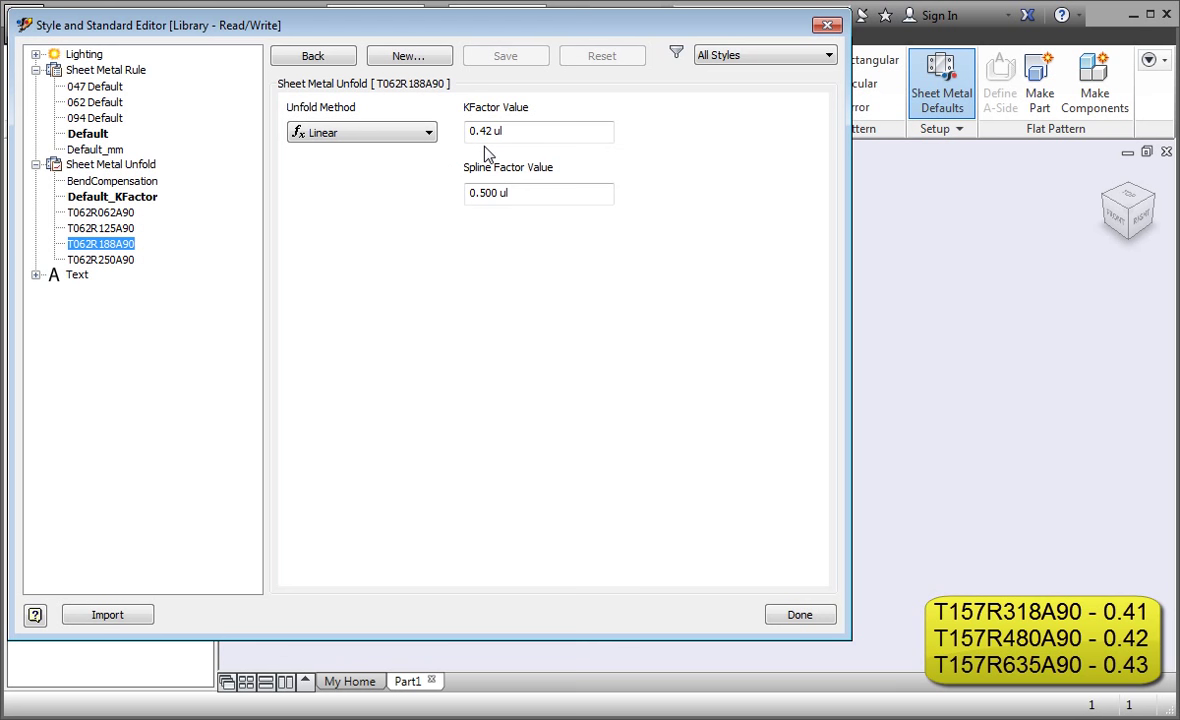
{"action": "left_click", "coordinate": [118, 261]}
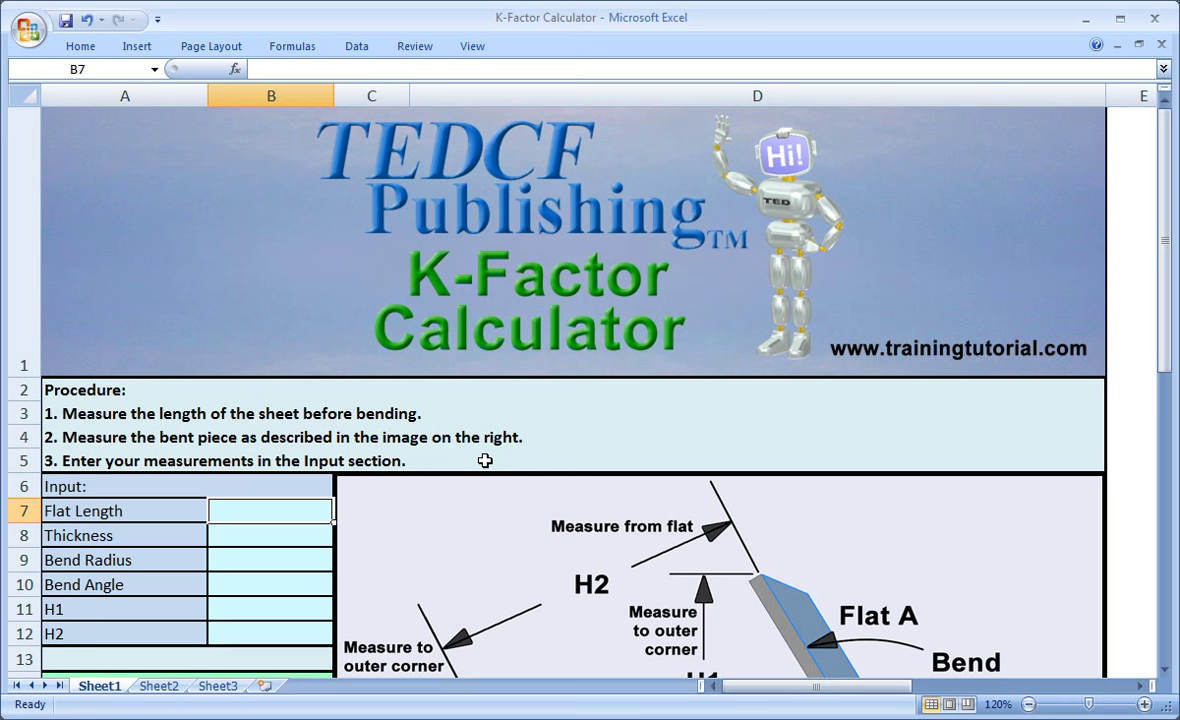
In Excel's K-Factor Calculator, enter flat length 5.000, thickness 0.0620, bend radius 0.062, bend angle 120, H1 1.837 and H2 2.703.
{"action": "mouse_move", "coordinate": [1166, 318]}
{"action": "left_mouse_down"}
{"action": "mouse_move", "coordinate": [1166, 348]}
{"action": "mouse_move", "coordinate": [1166, 330]}
{"action": "left_mouse_up"}
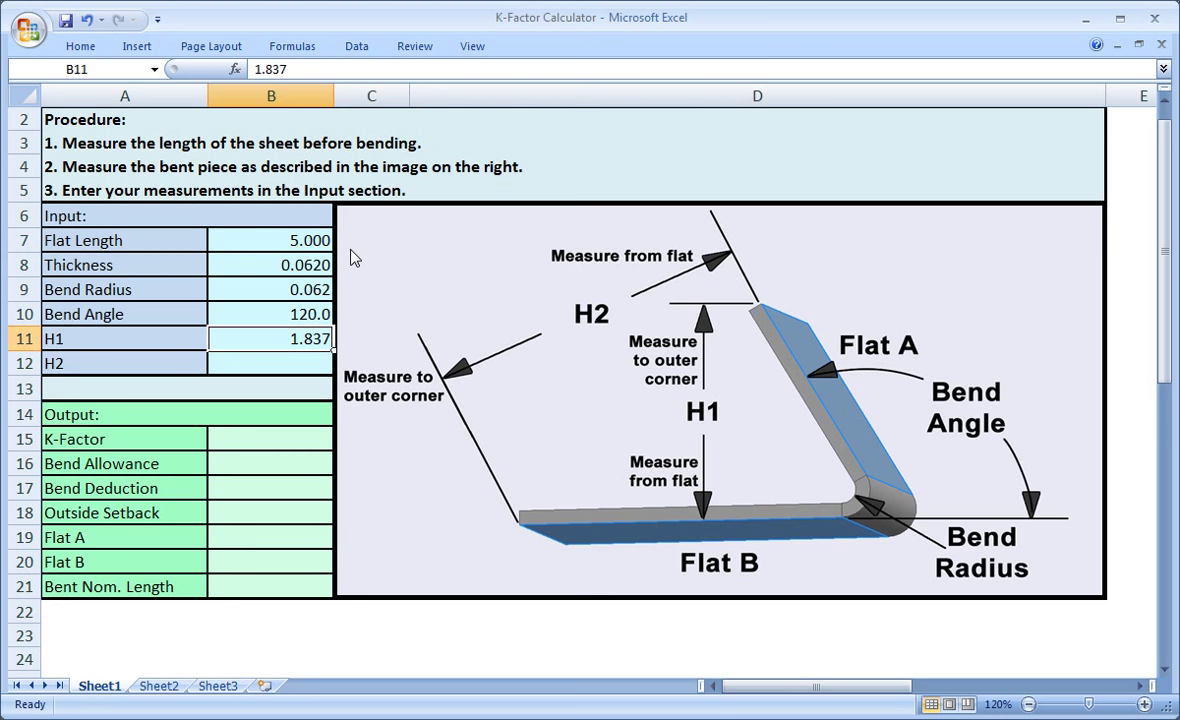
{"action": "key", "text": "Return"}
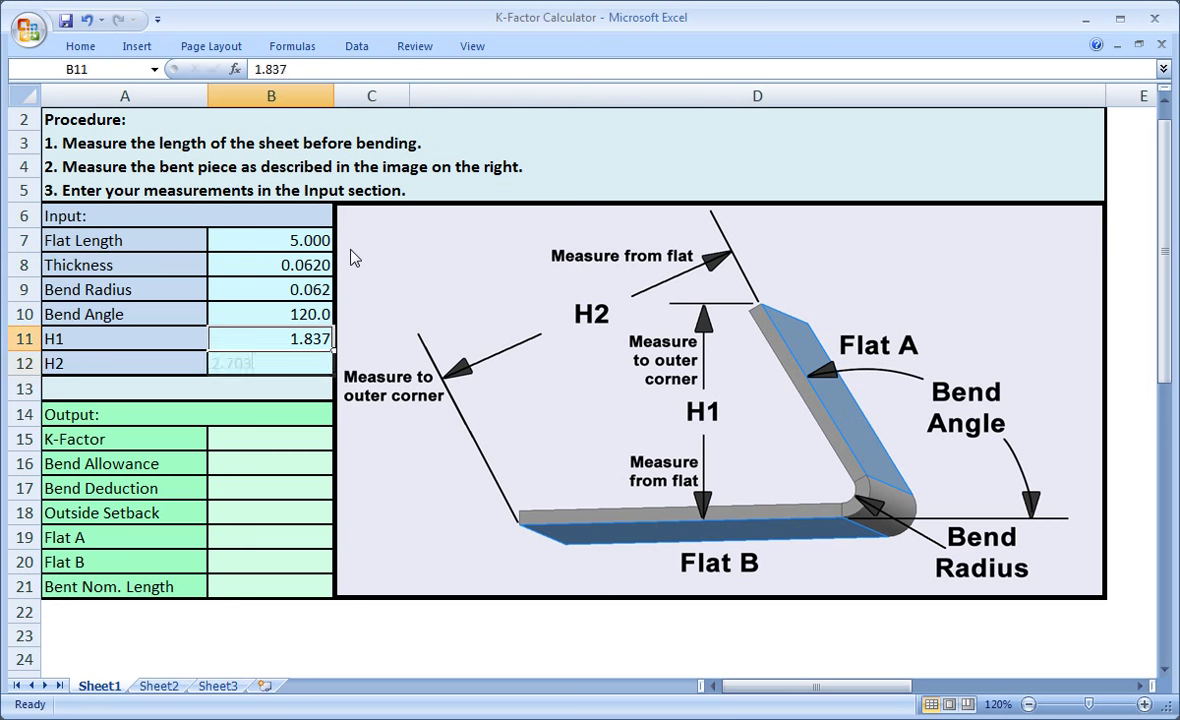
{"action": "type", "text": "2.703"}
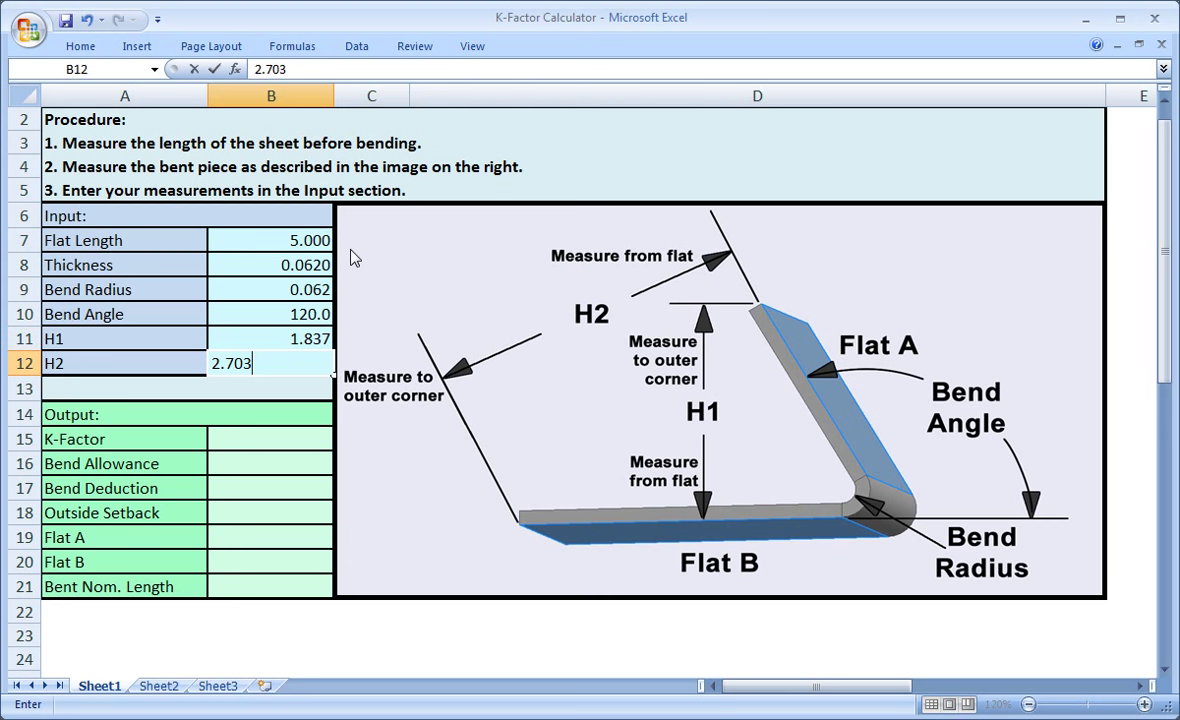
{"action": "key", "text": "Return"}
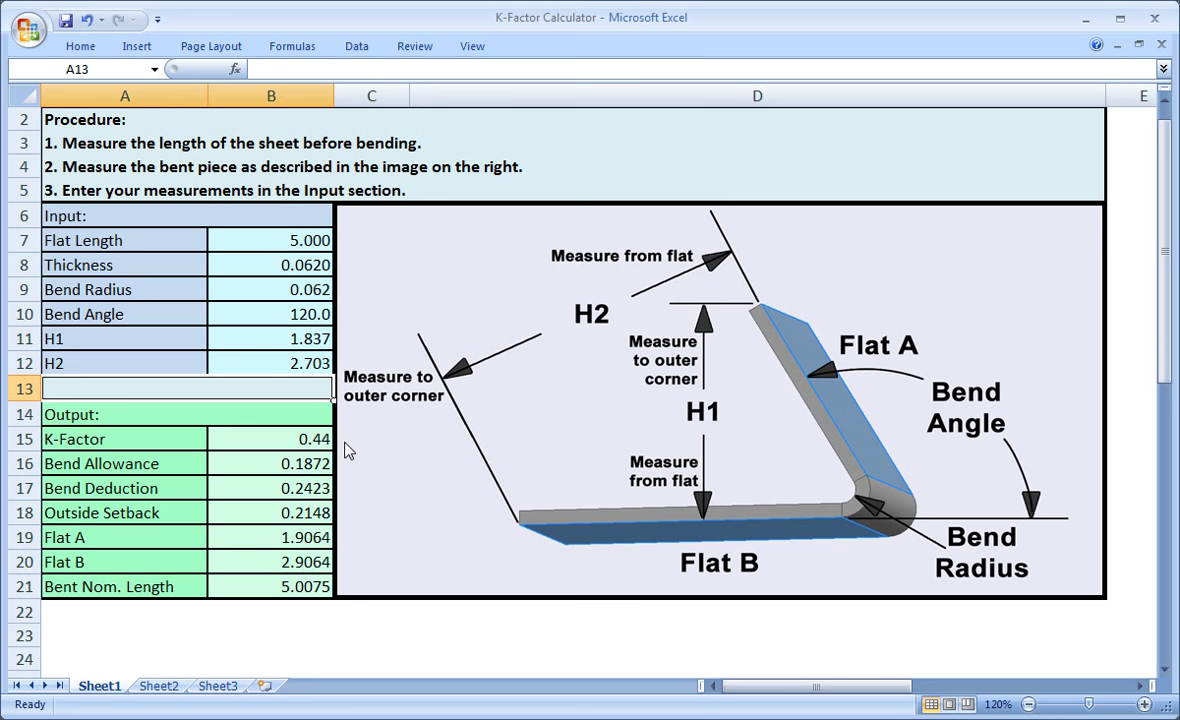
Change the H1 measurement in B11 to 1.838 to test the K-factor's sensitivity.
{"action": "left_click", "coordinate": [320, 339]}
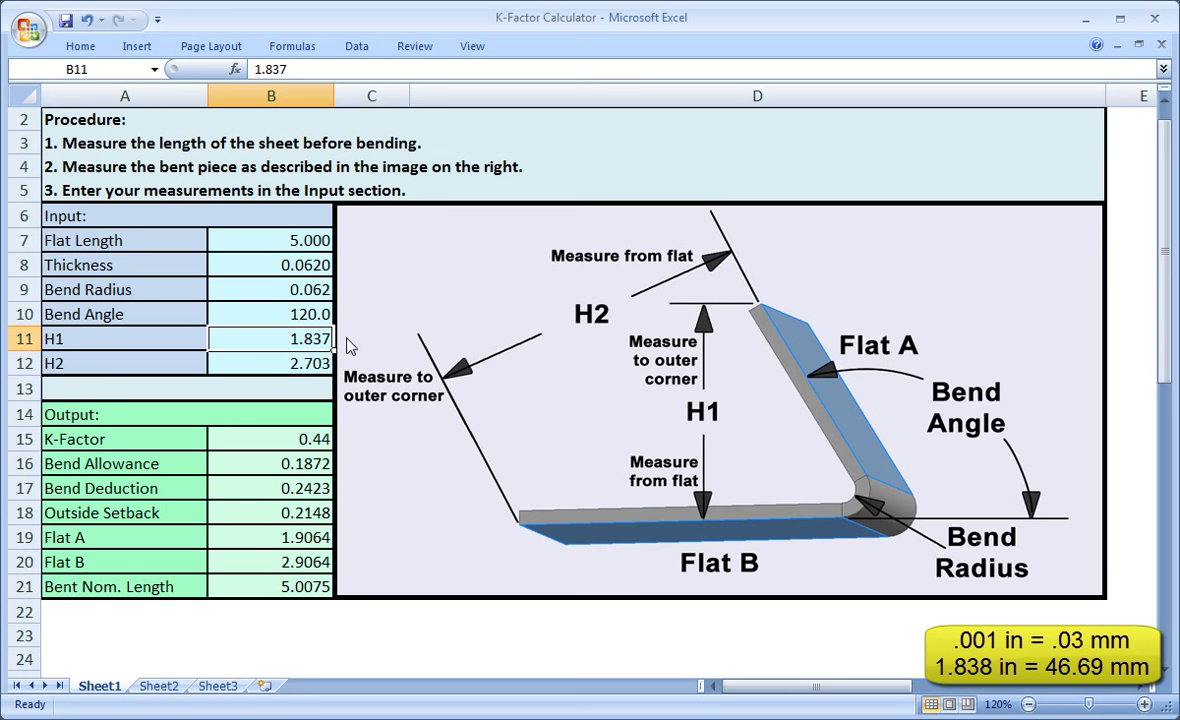
{"action": "left_click", "coordinate": [326, 70]}
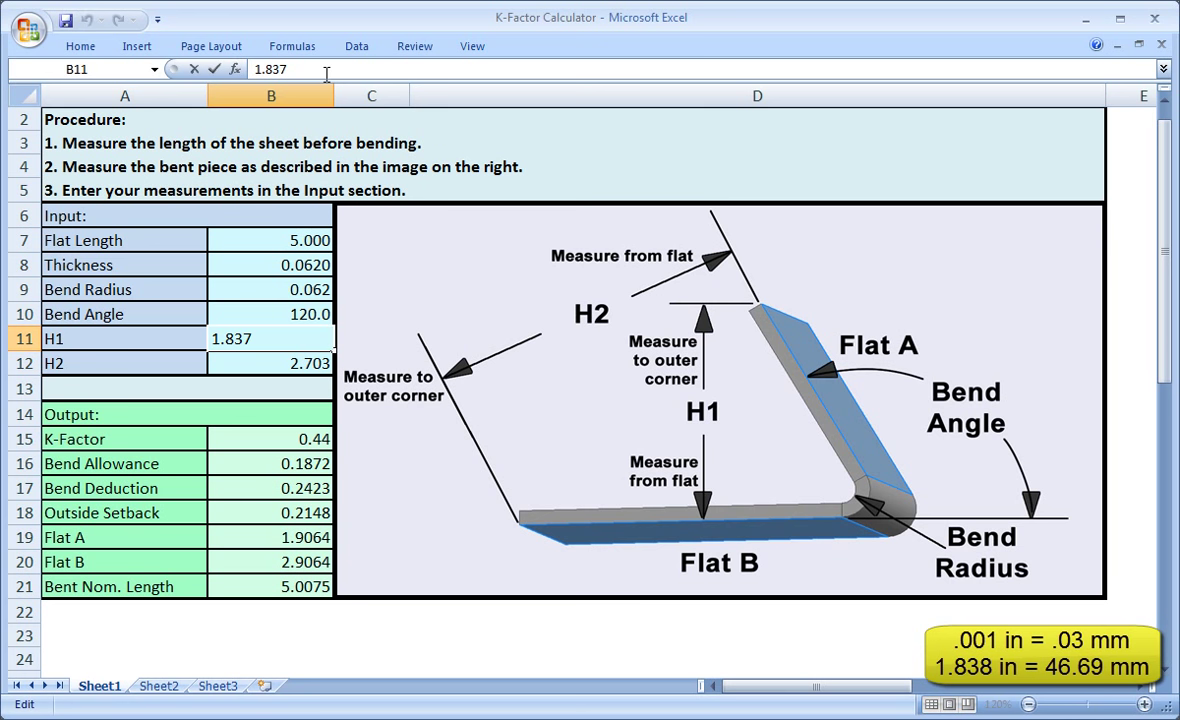
{"action": "key", "text": "BackSpace"}
{"action": "type", "text": "8"}
{"action": "key", "text": "Return"}
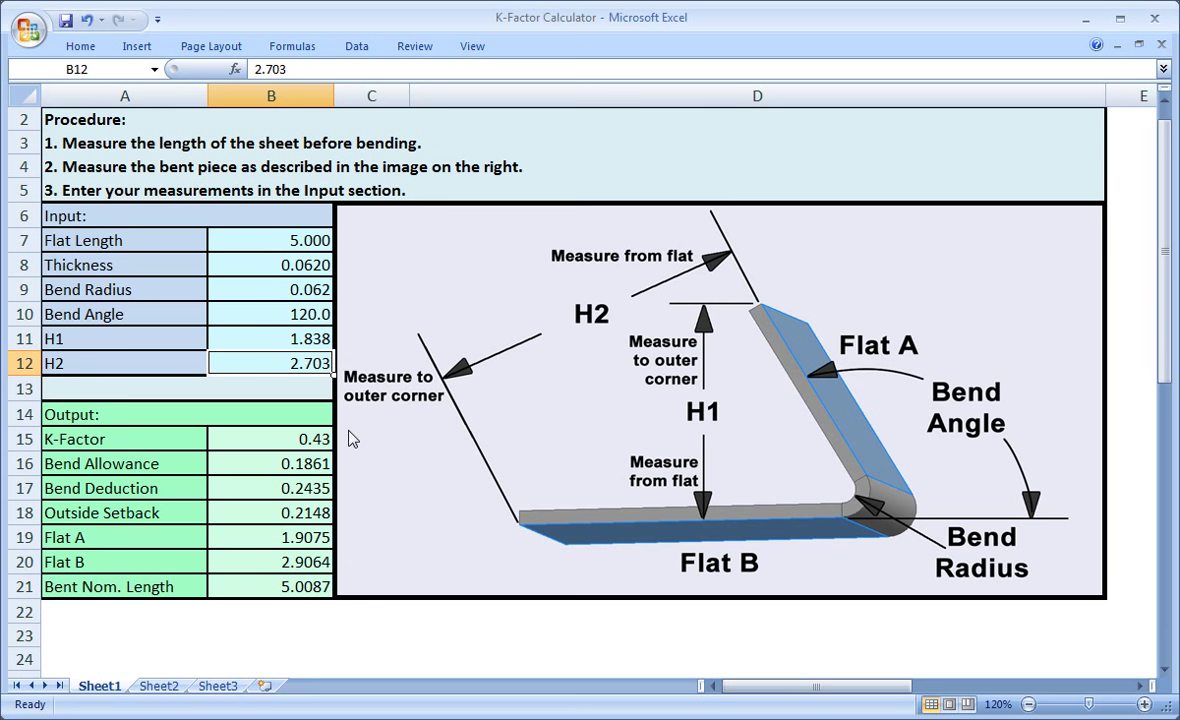
Restore the H1 measurement in B11 to 1.837.
{"action": "left_click", "coordinate": [312, 338]}
{"action": "left_click", "coordinate": [347, 69]}
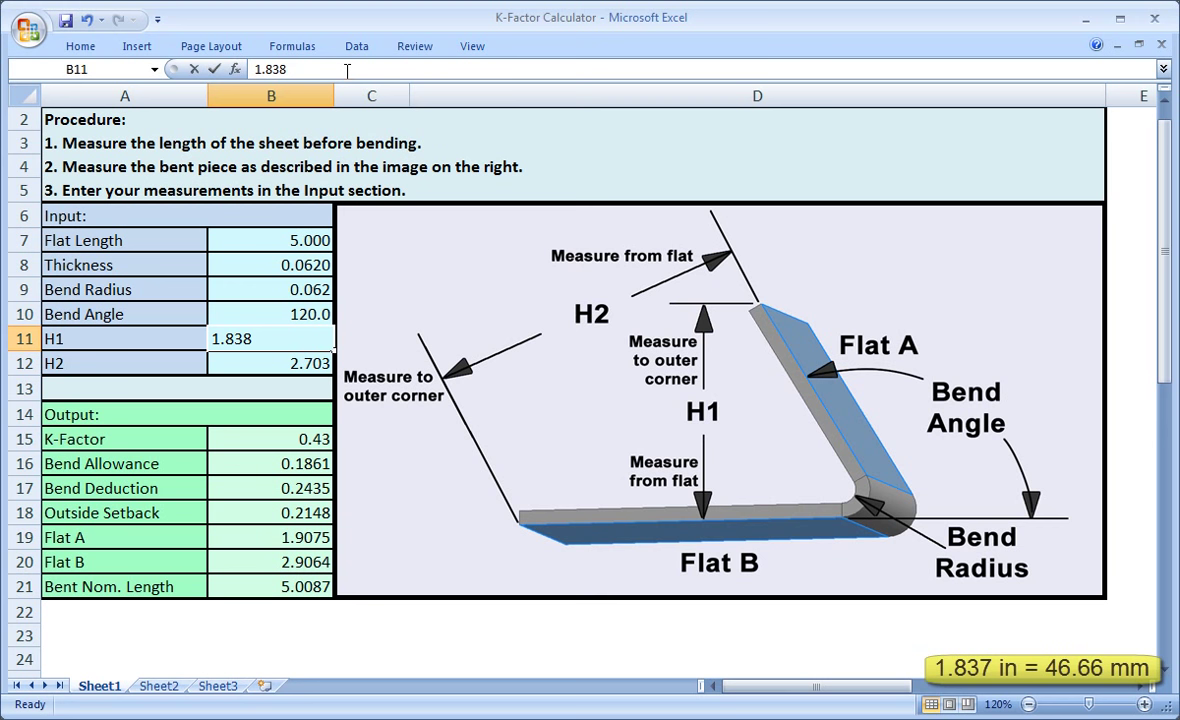
{"action": "key", "text": "BackSpace"}
{"action": "type", "text": "7"}
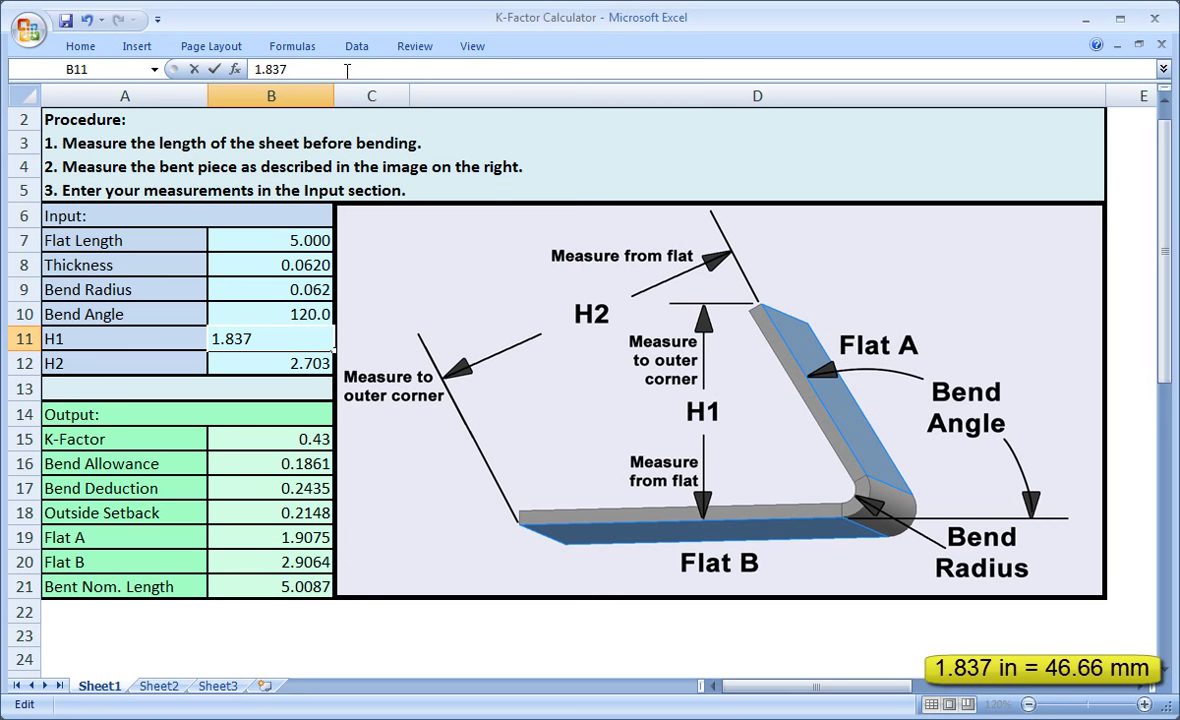
{"action": "key", "text": "Return"}
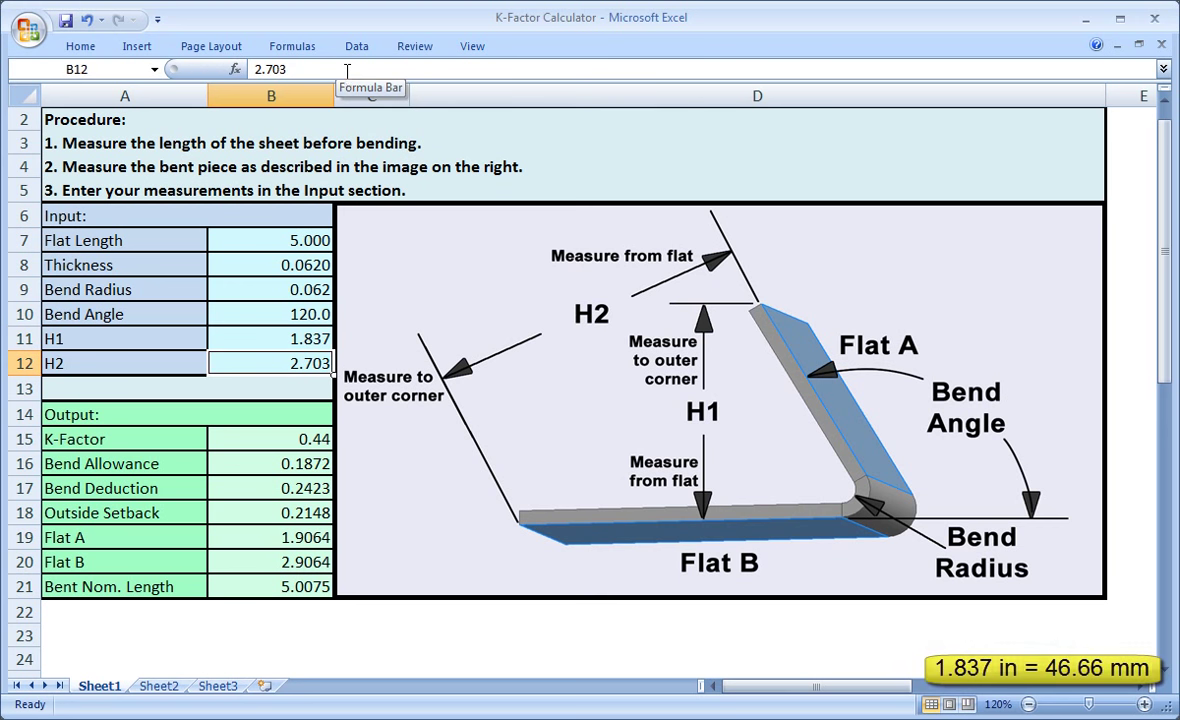
Change the bend angle in B10 to 119 degrees to test its effect on the K-factor.
{"action": "left_click", "coordinate": [311, 311]}
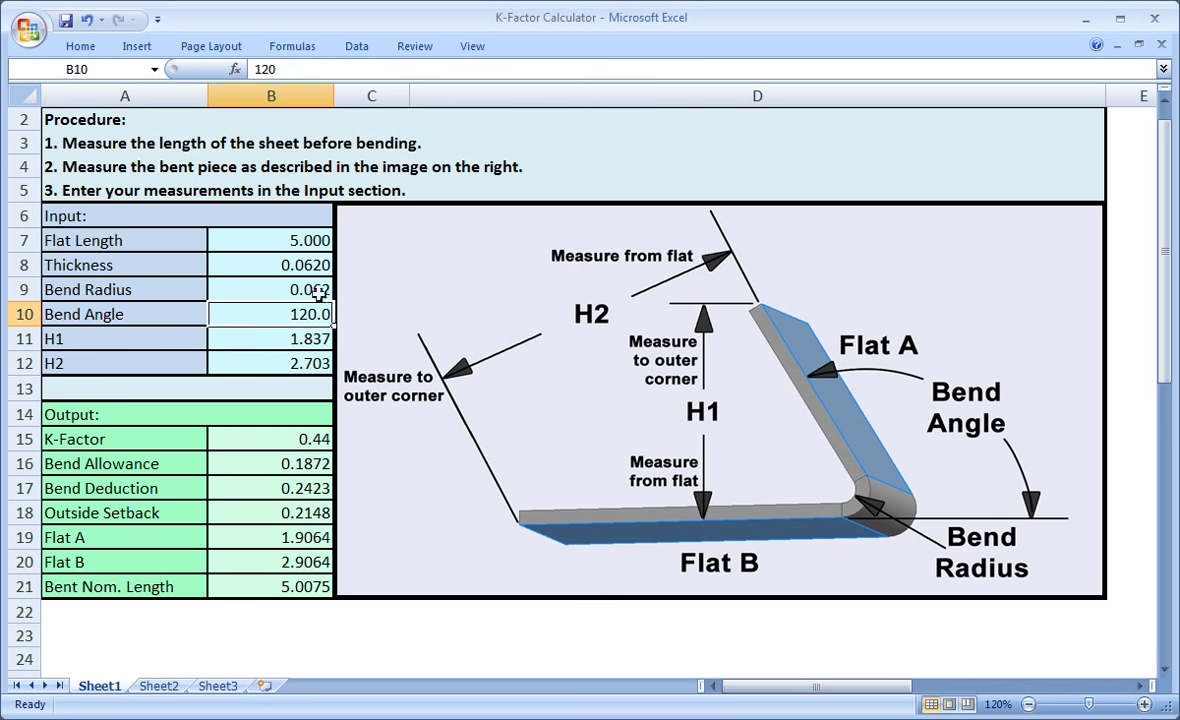
{"action": "left_click", "coordinate": [319, 71]}
{"action": "key", "text": "BackSpace"}
{"action": "key", "text": "BackSpace"}
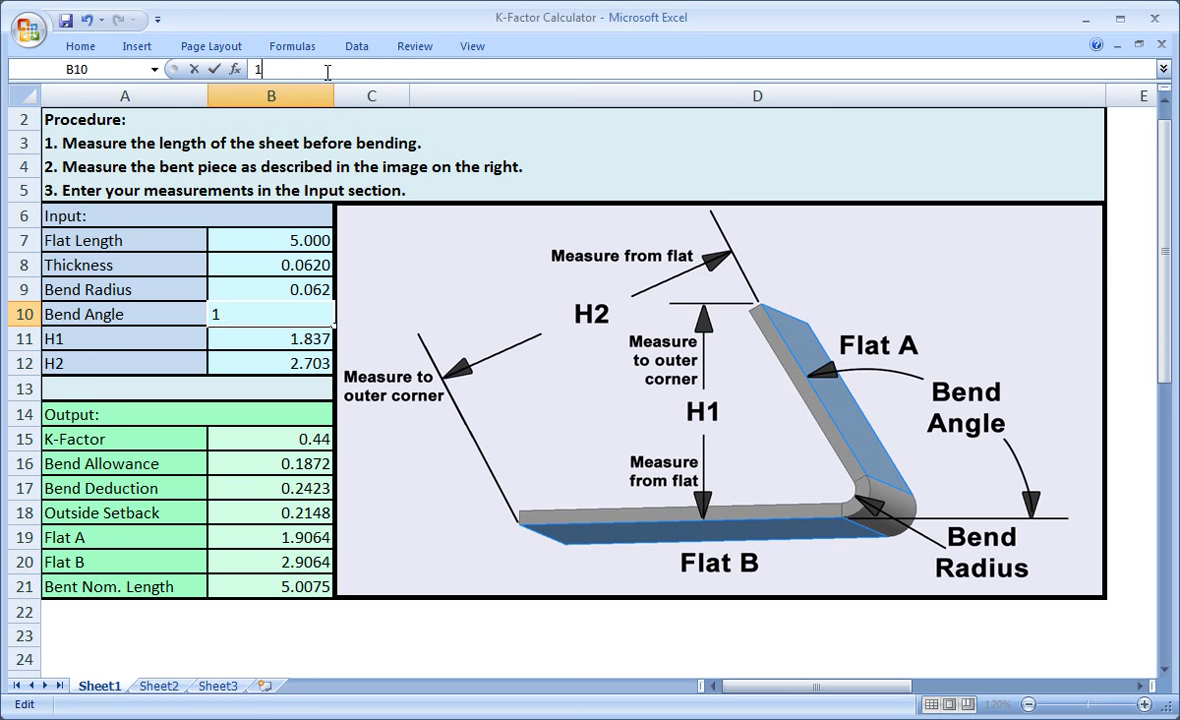
{"action": "type", "text": "19"}
{"action": "key", "text": "Return"}
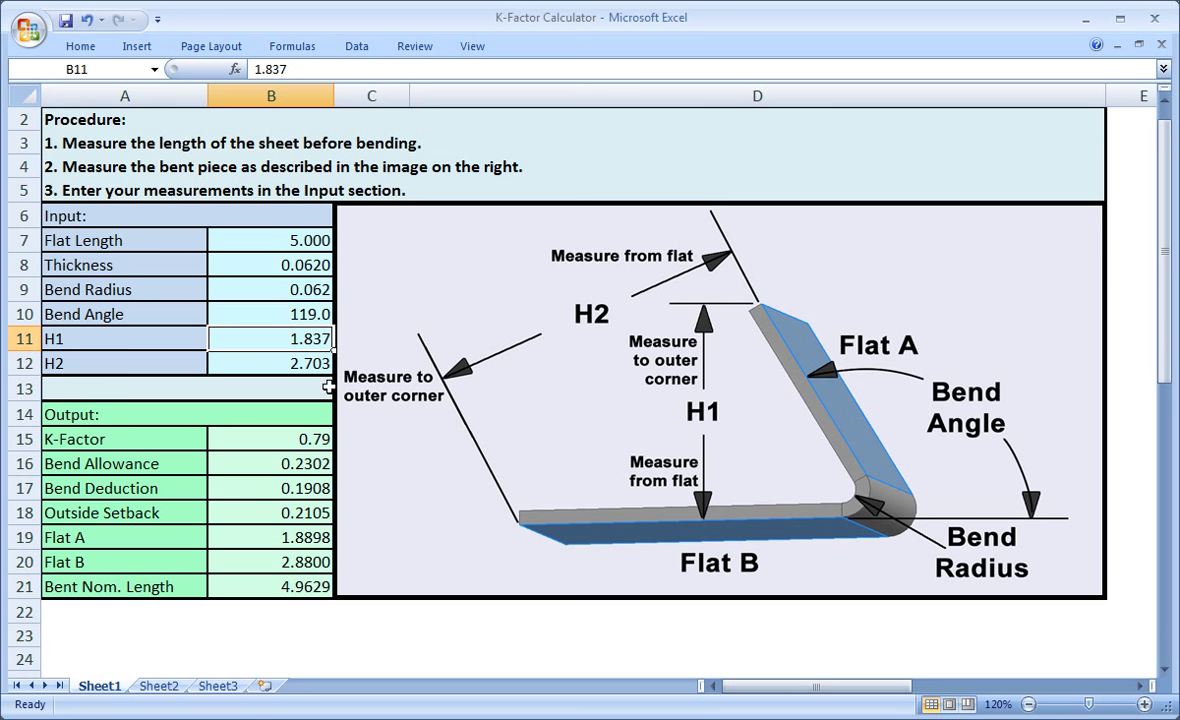
Restore the bend angle in B10 to 120 degrees.
{"action": "left_click", "coordinate": [306, 314]}
{"action": "left_click", "coordinate": [330, 69]}
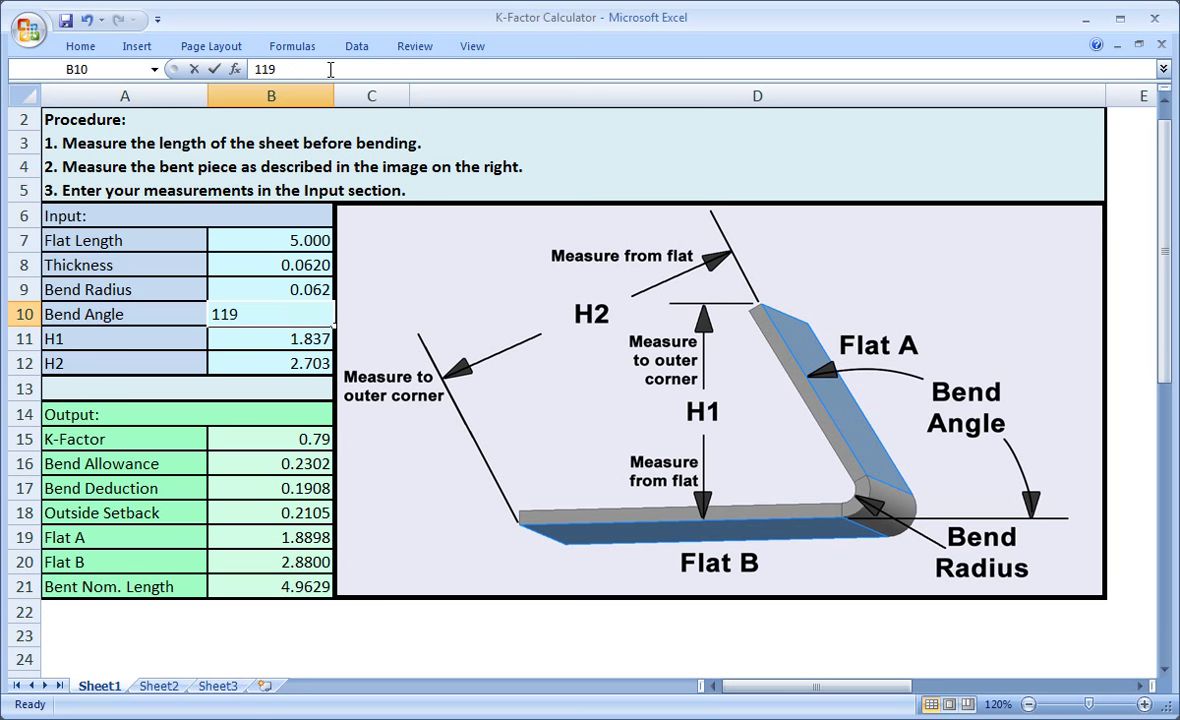
{"action": "key", "text": "BackSpace"}
{"action": "key", "text": "BackSpace"}
{"action": "type", "text": "20"}
{"action": "key", "text": "Return"}
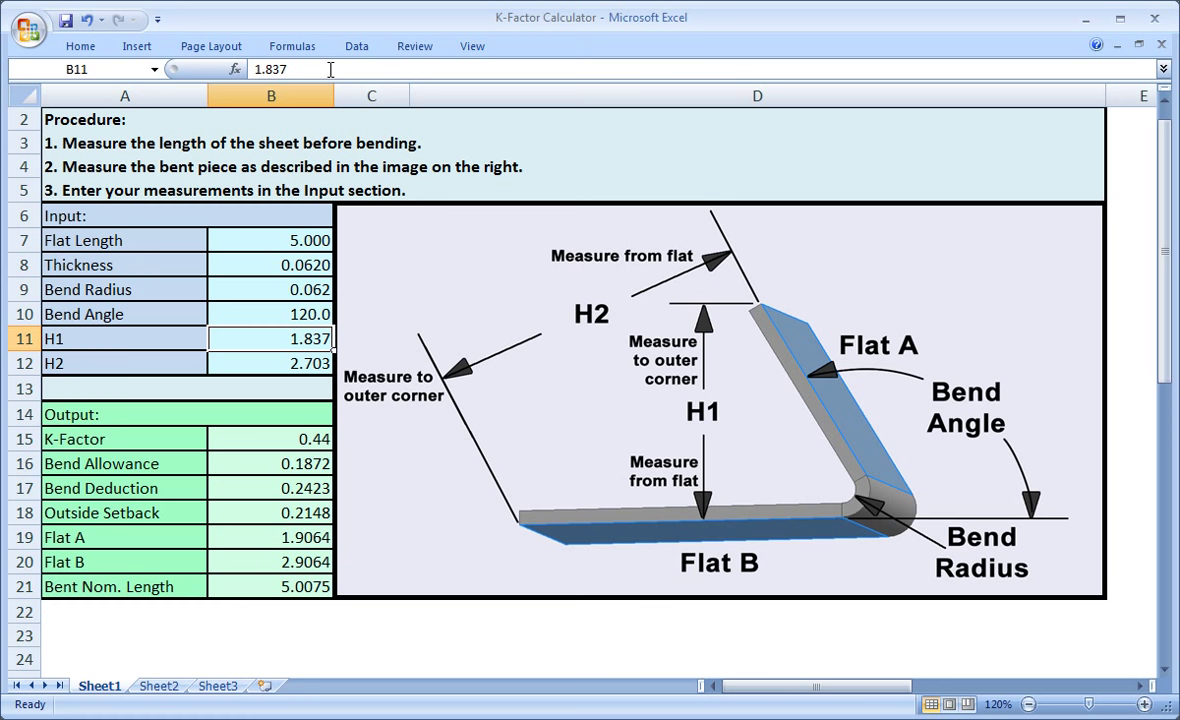